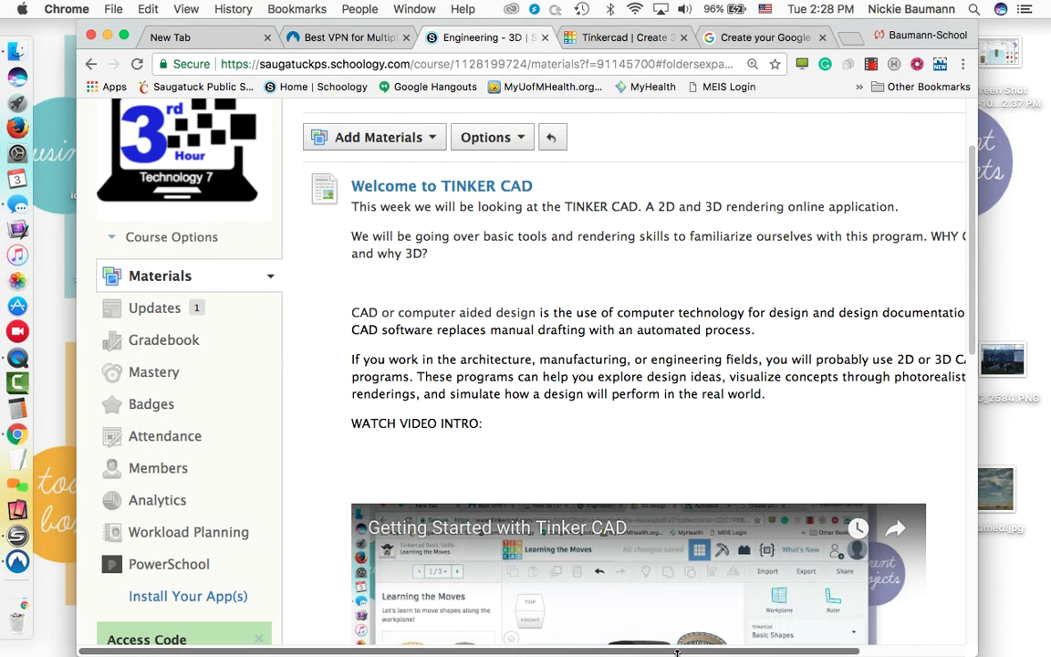
Step: Scroll down the Welcome to TINKER CAD post and open its Tinker CAD link in a new tab
left_click_drag(675, 652, 735, 639)
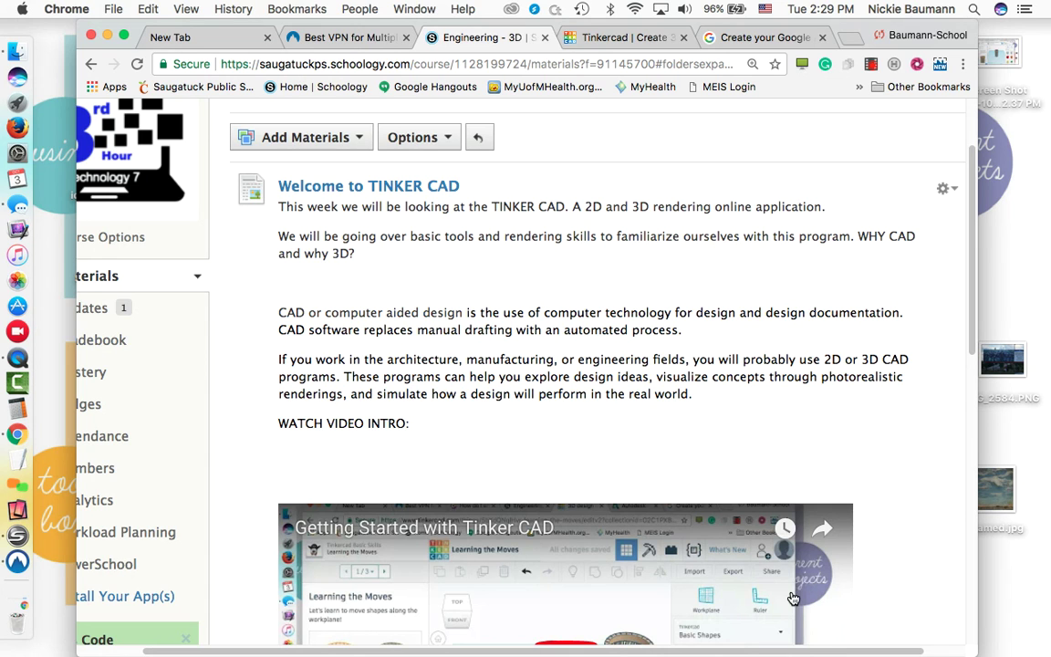
left_click_drag(970, 266, 931, 371)
scroll(919, 387, "down", 1)
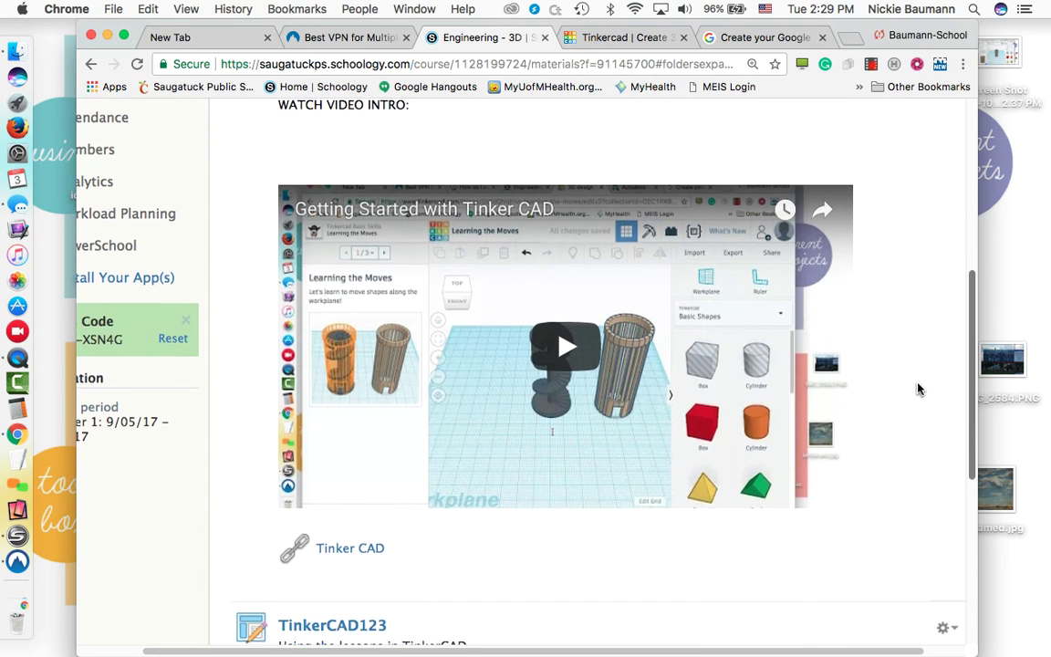
left_click(369, 547)
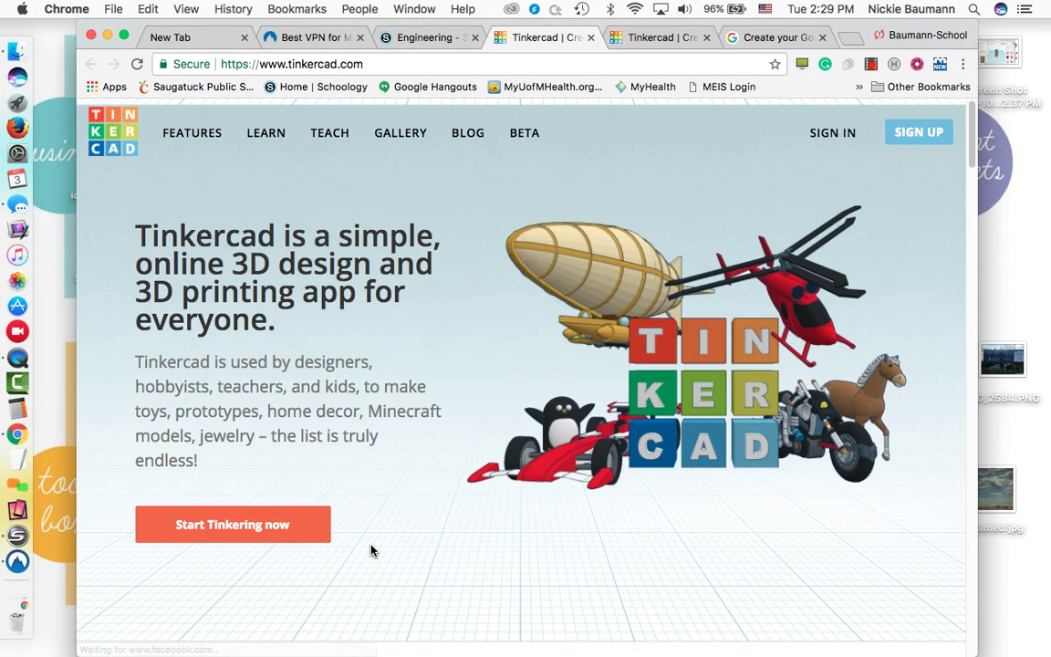
Step: Choose SIGN UP on the Tinkercad homepage to begin creating an Autodesk account
left_click(913, 144)
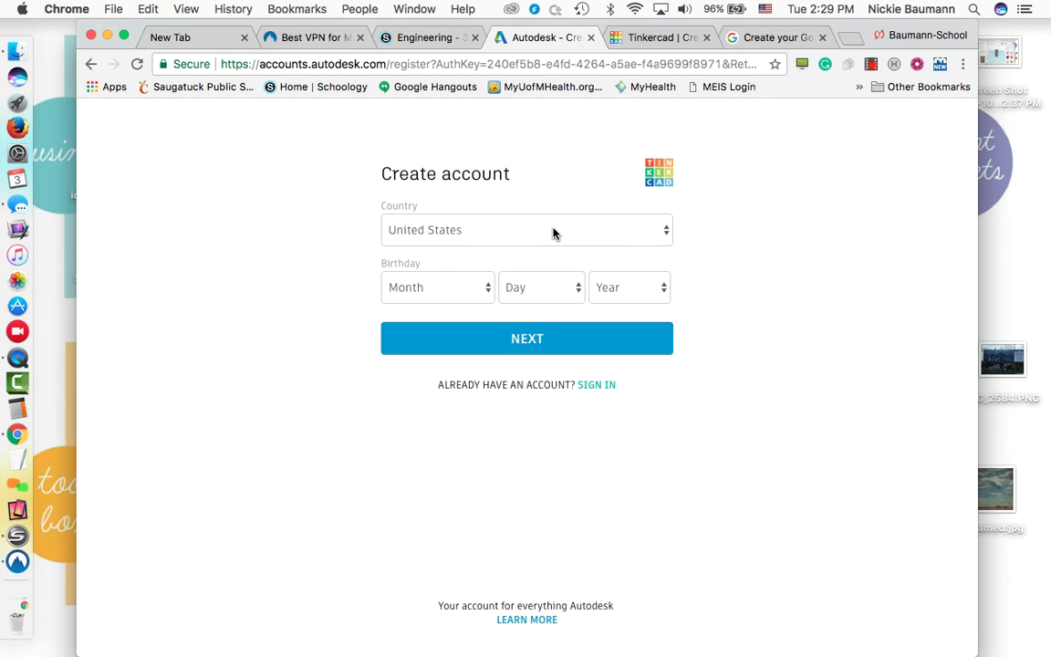
Step: Enter the birthday January 1, 2000, continue, and select the email field
left_click(443, 292)
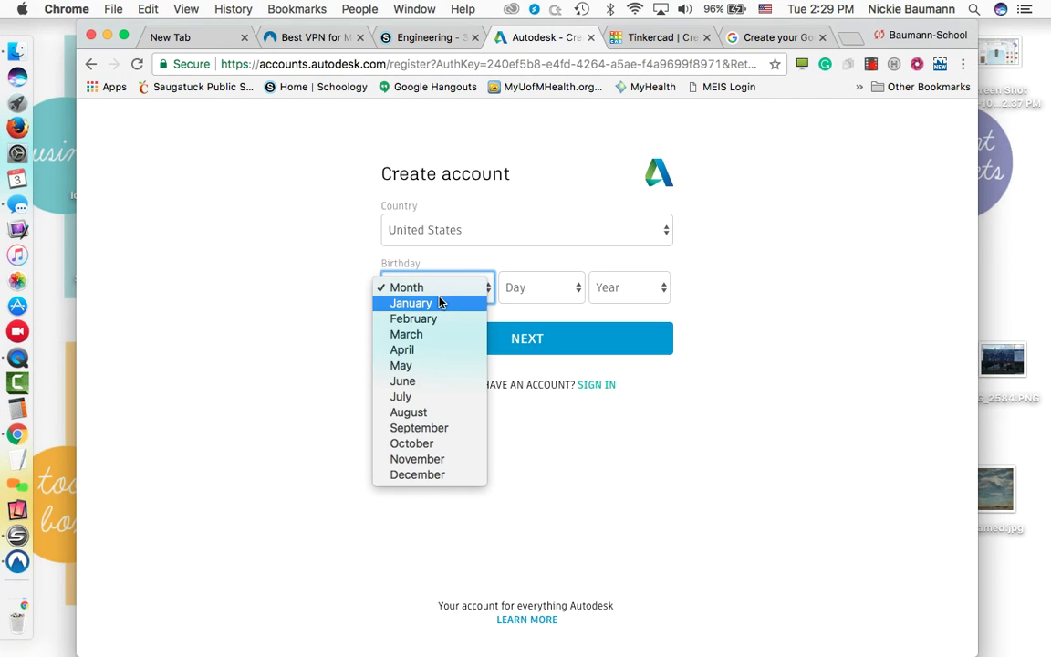
left_click(438, 303)
left_click(545, 289)
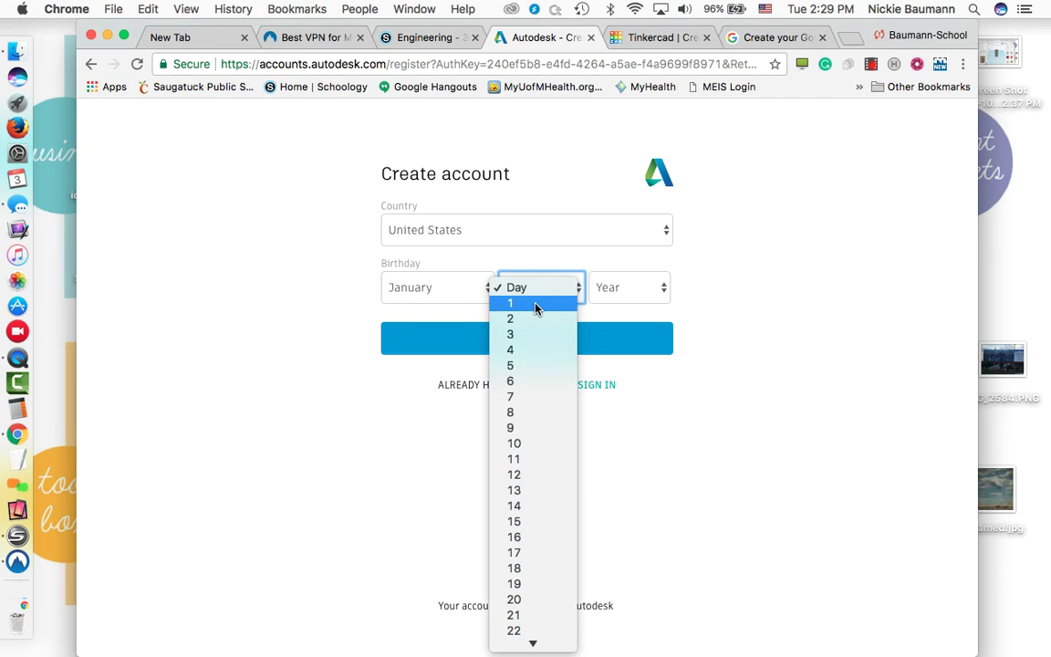
left_click(537, 304)
left_click(633, 296)
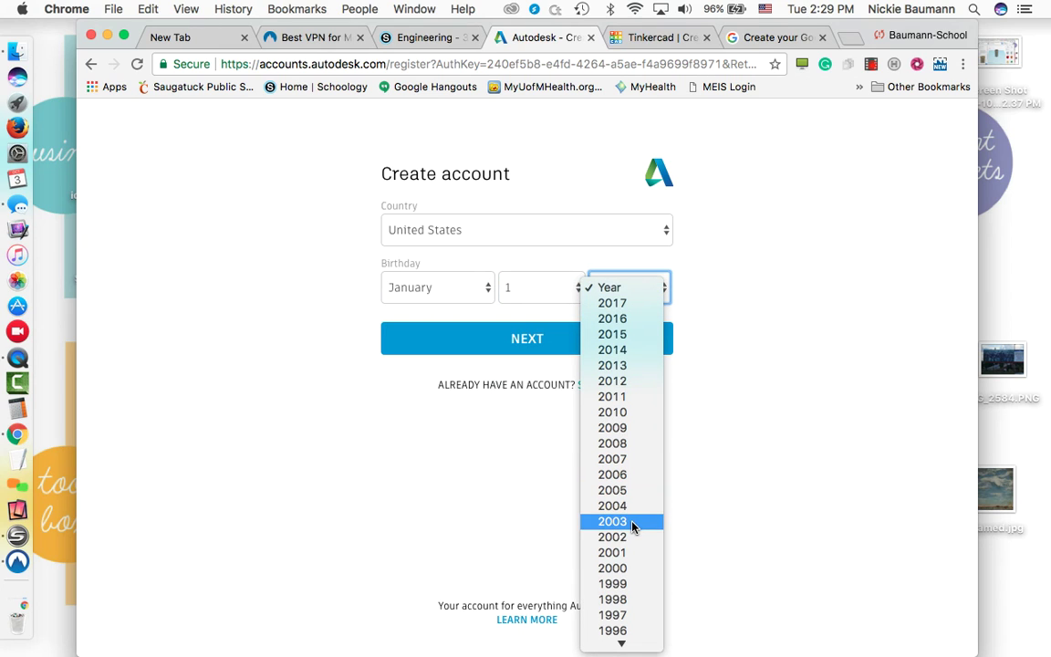
left_click(613, 569)
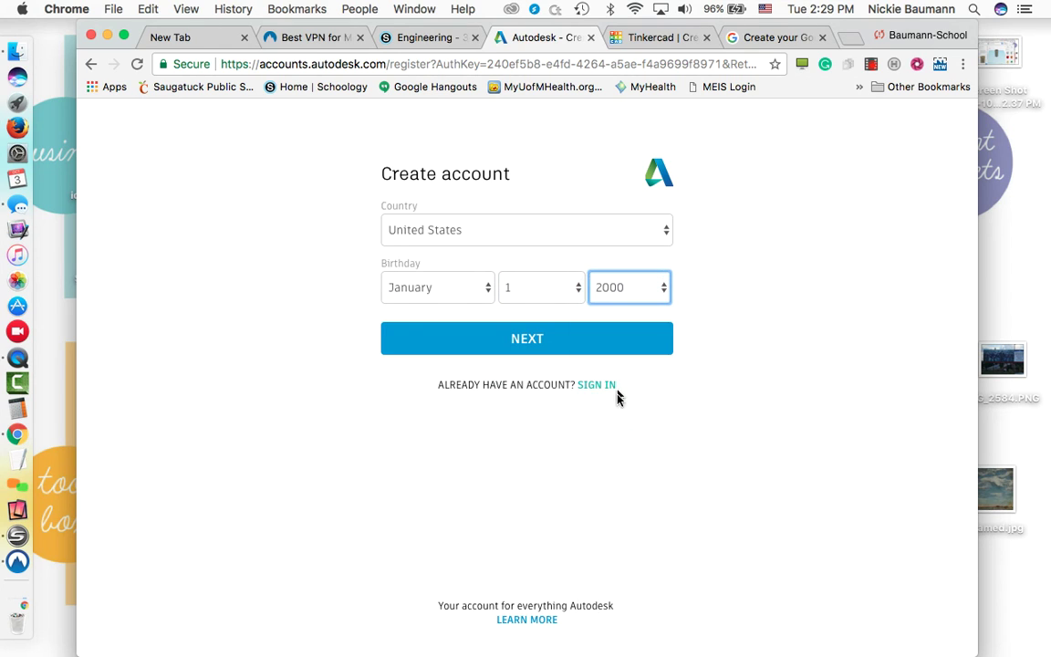
left_click(608, 337)
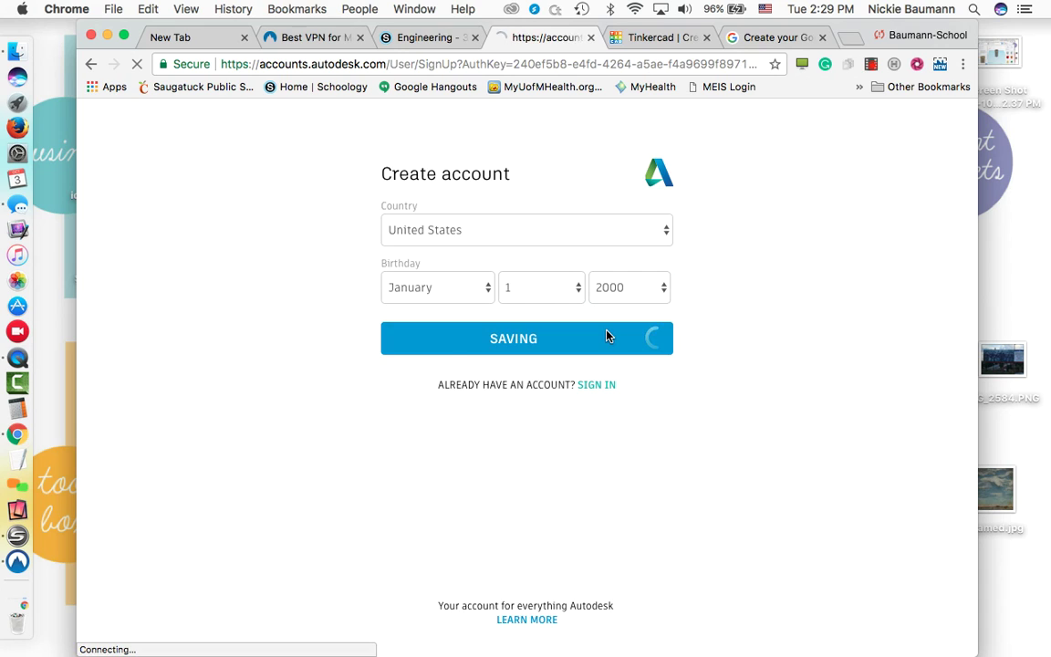
left_click(592, 221)
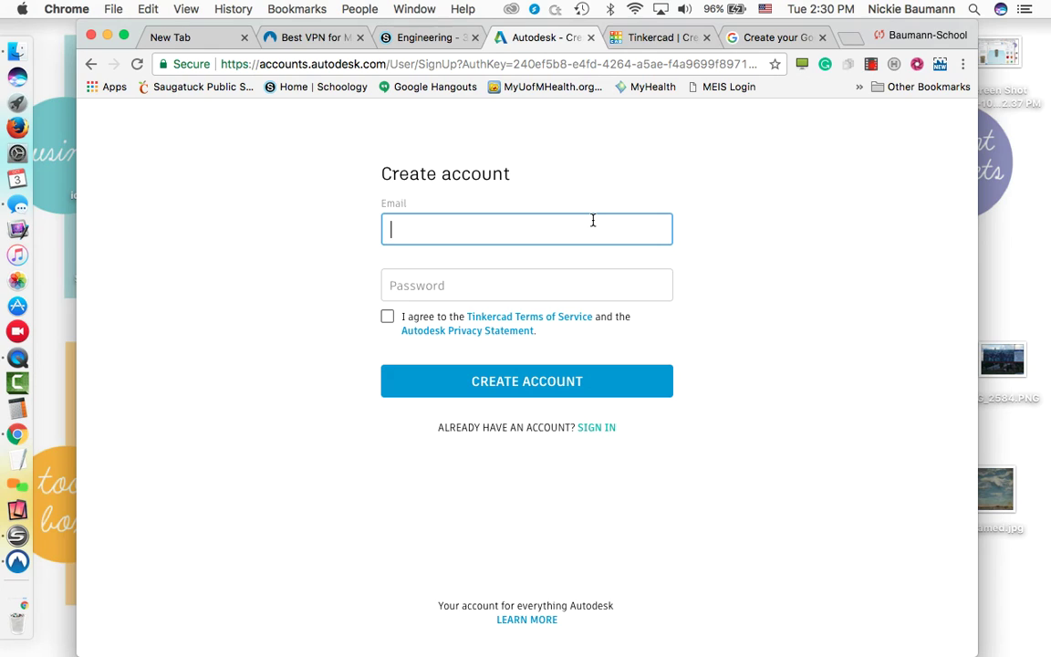
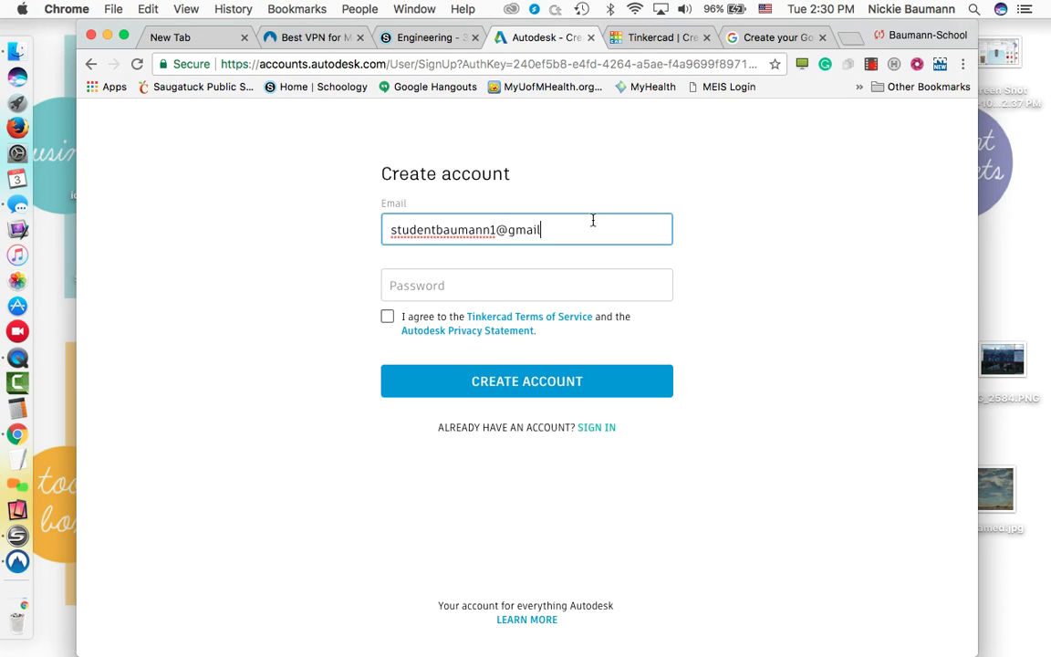
Step: Enter the student's email address and a password, agree to the terms, and create the account
left_click(549, 282)
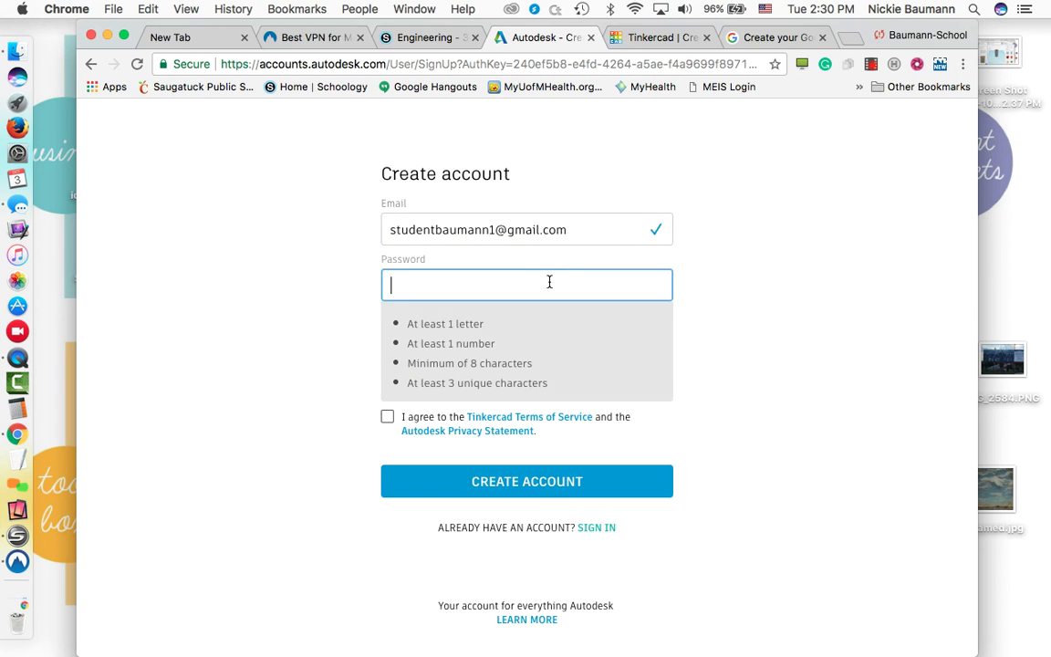
type("••••••")
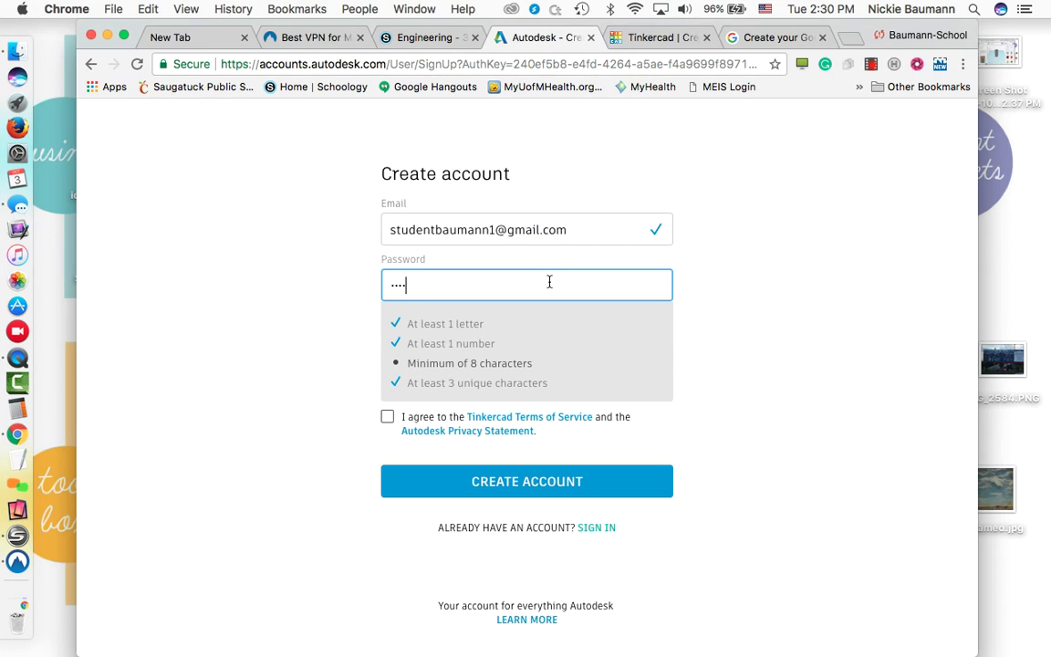
type("•••")
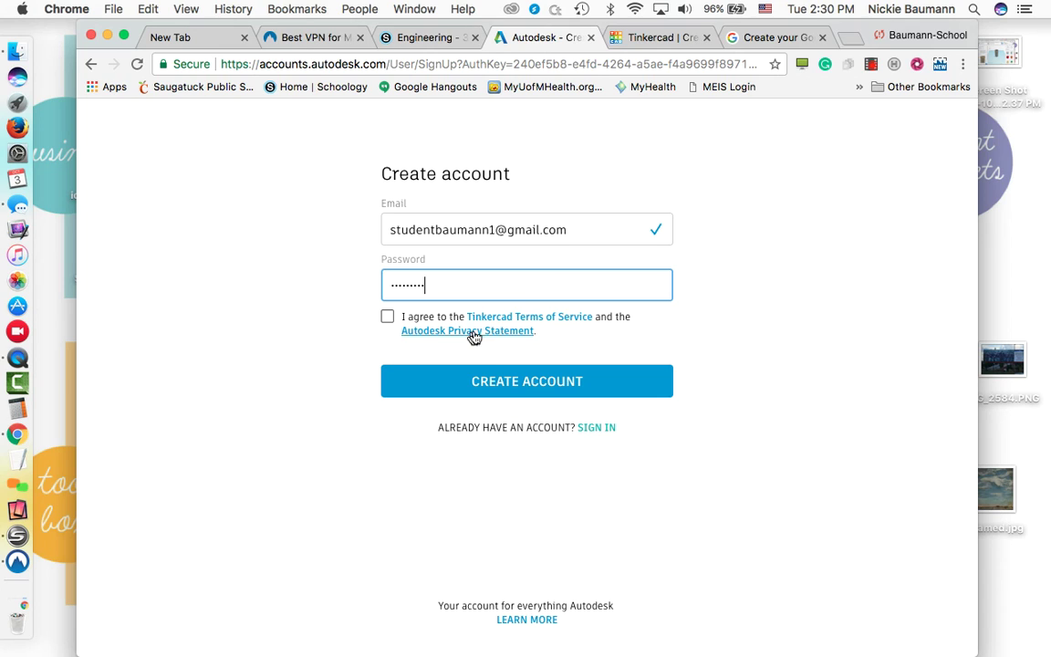
left_click(389, 326)
left_click(408, 380)
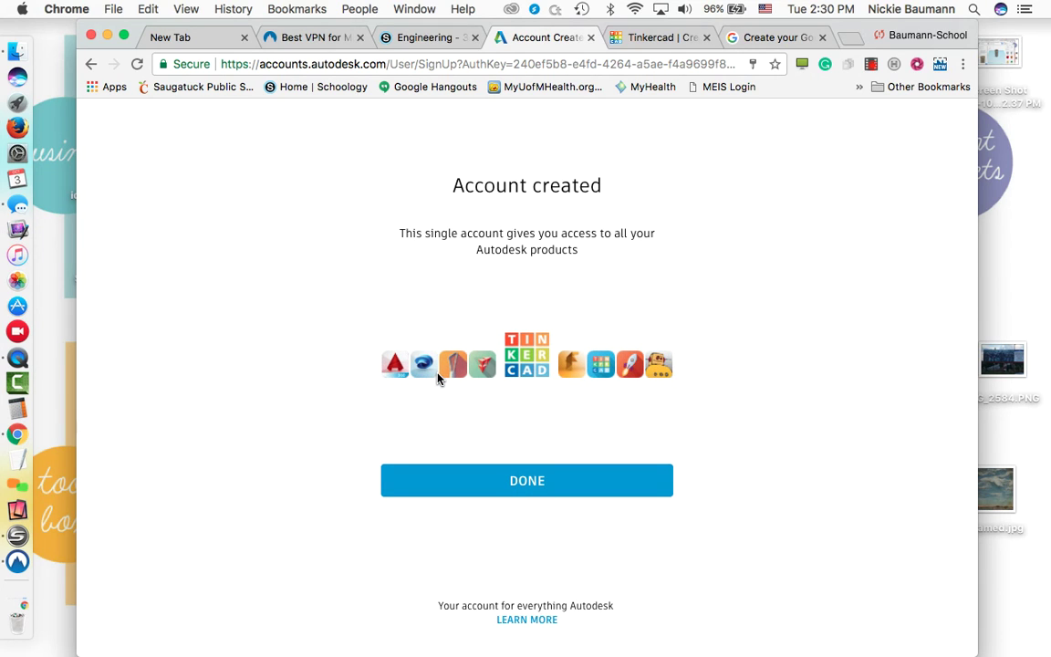
Step: Dismiss the Account created confirmation to finish the student account setup
left_click(459, 489)
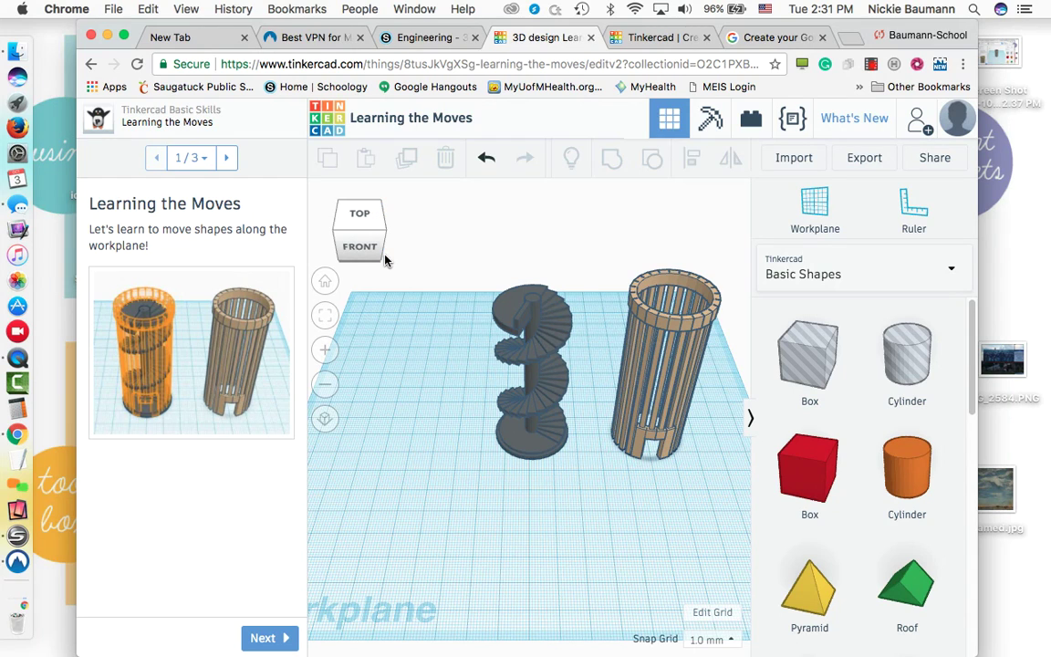
left_click(360, 249)
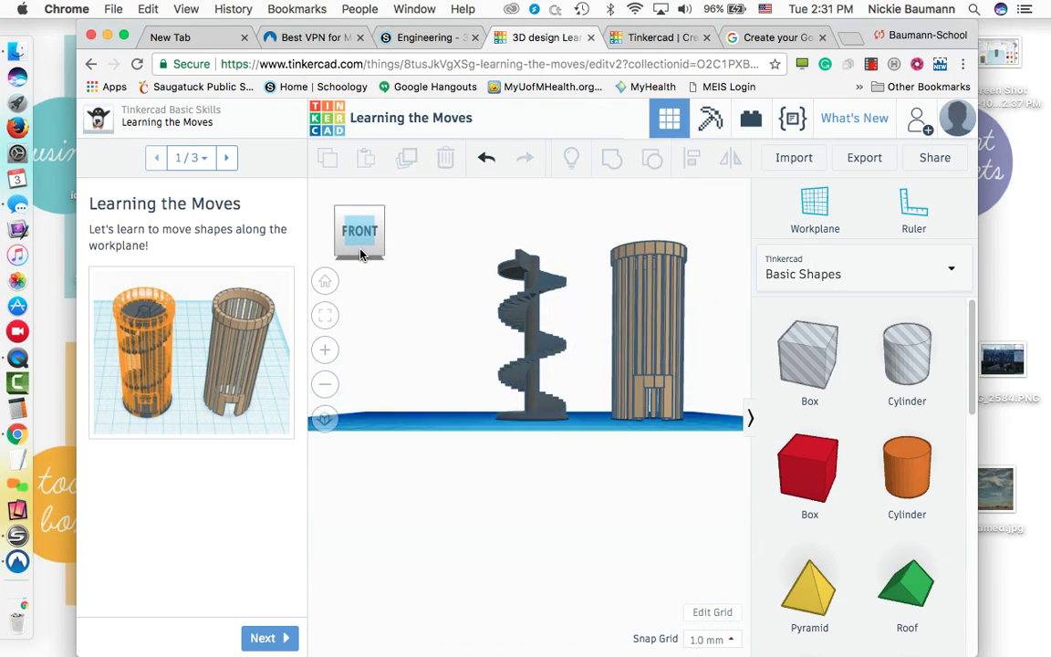
left_click(361, 201)
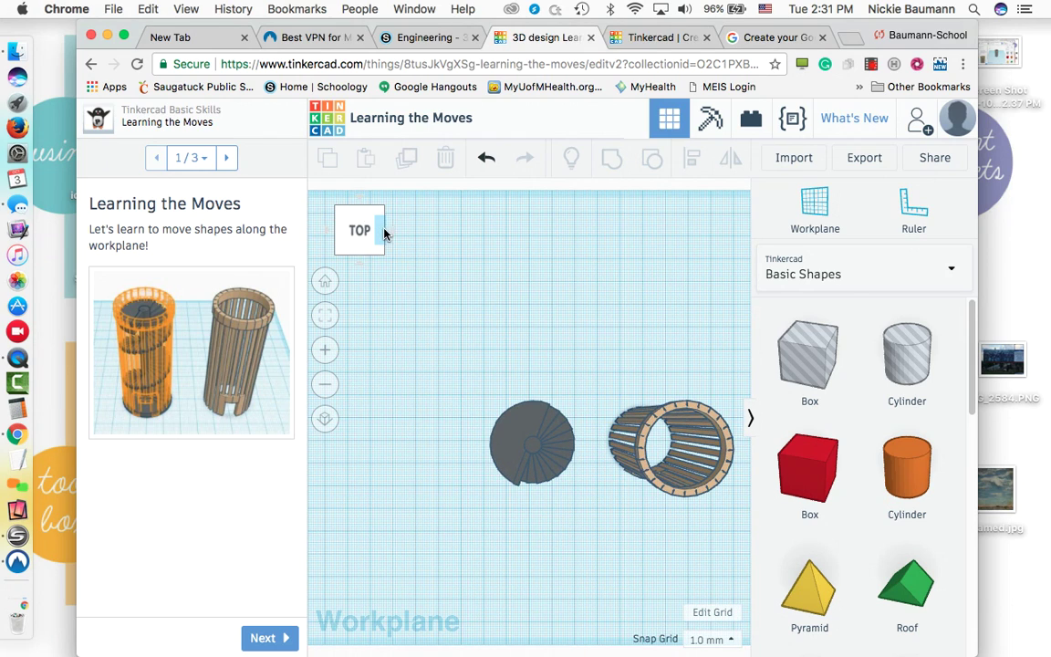
left_click(383, 234)
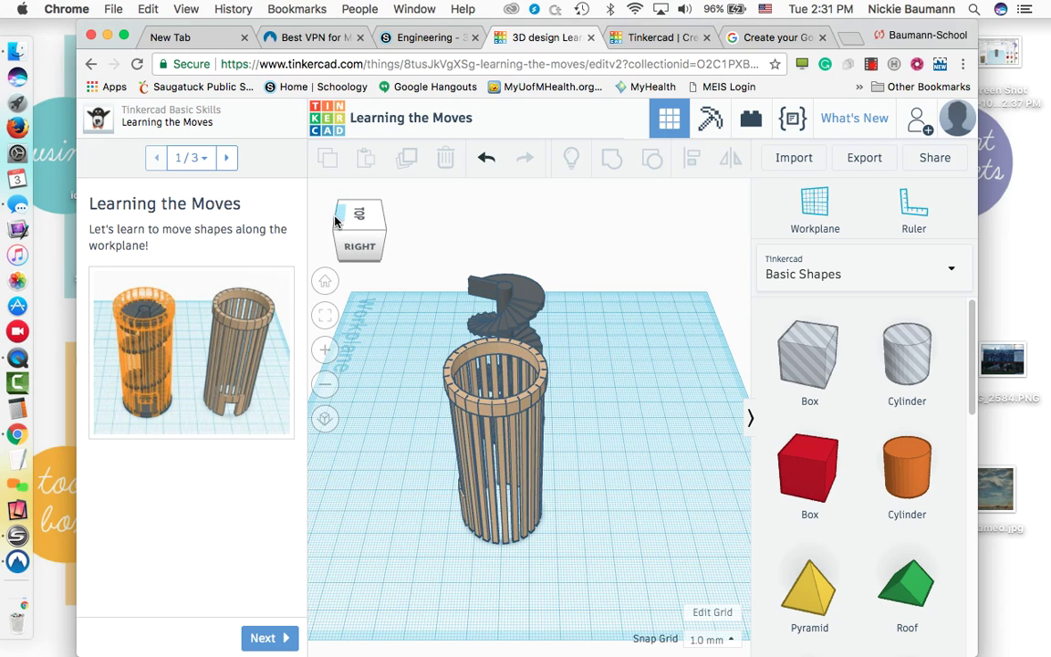
left_click(335, 222)
left_click(337, 223)
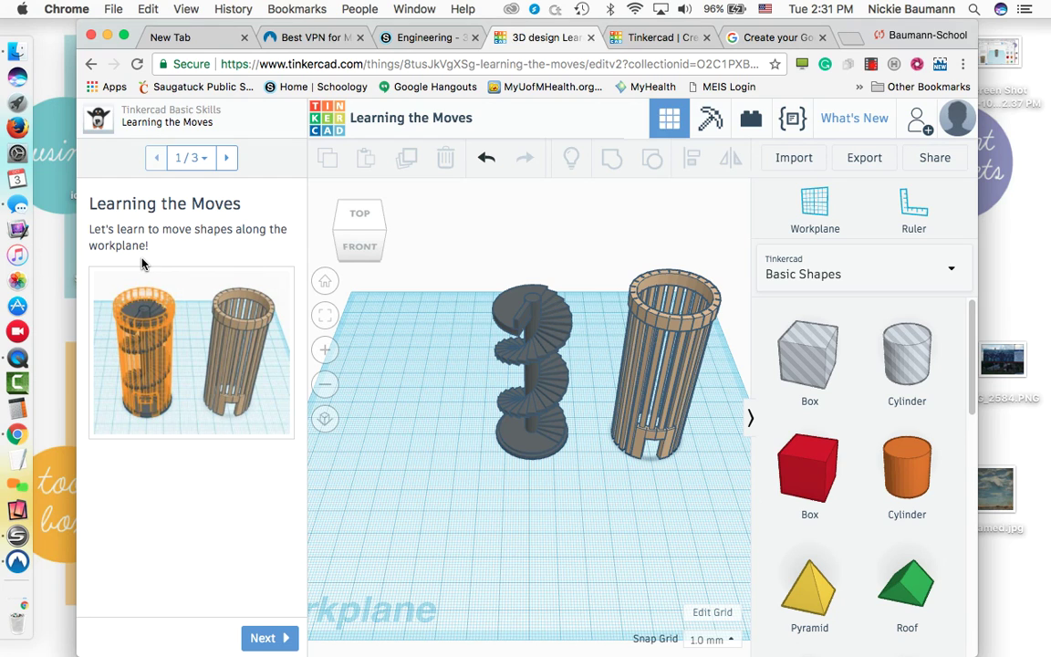
Step: Drag the light brown cylinder onto the orange target, then advance to the lesson's final step
left_click(264, 638)
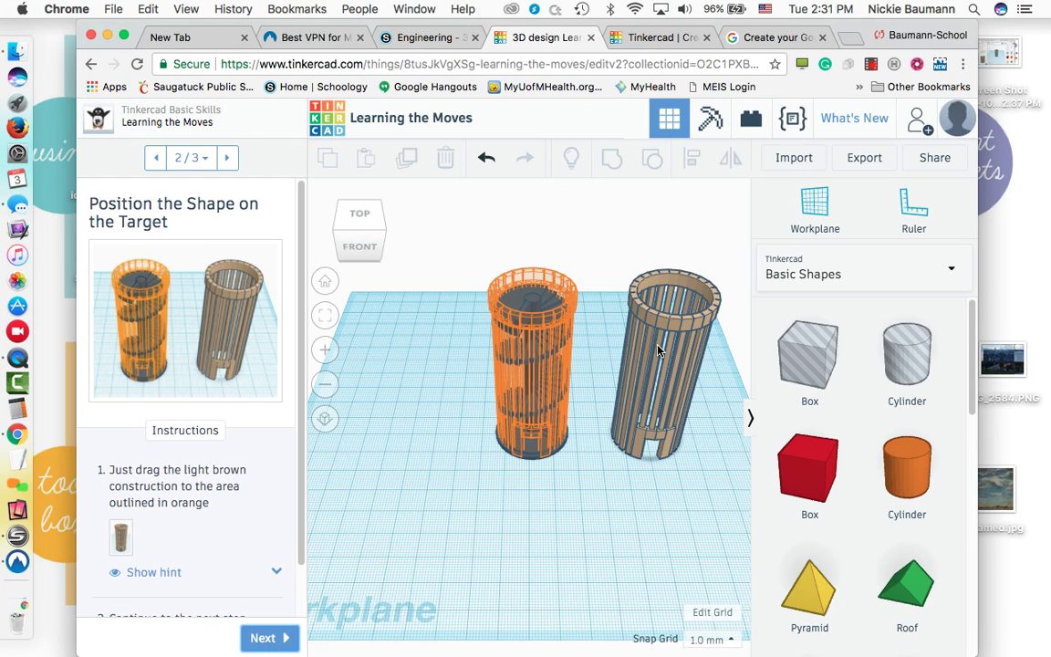
left_click_drag(664, 315, 526, 323)
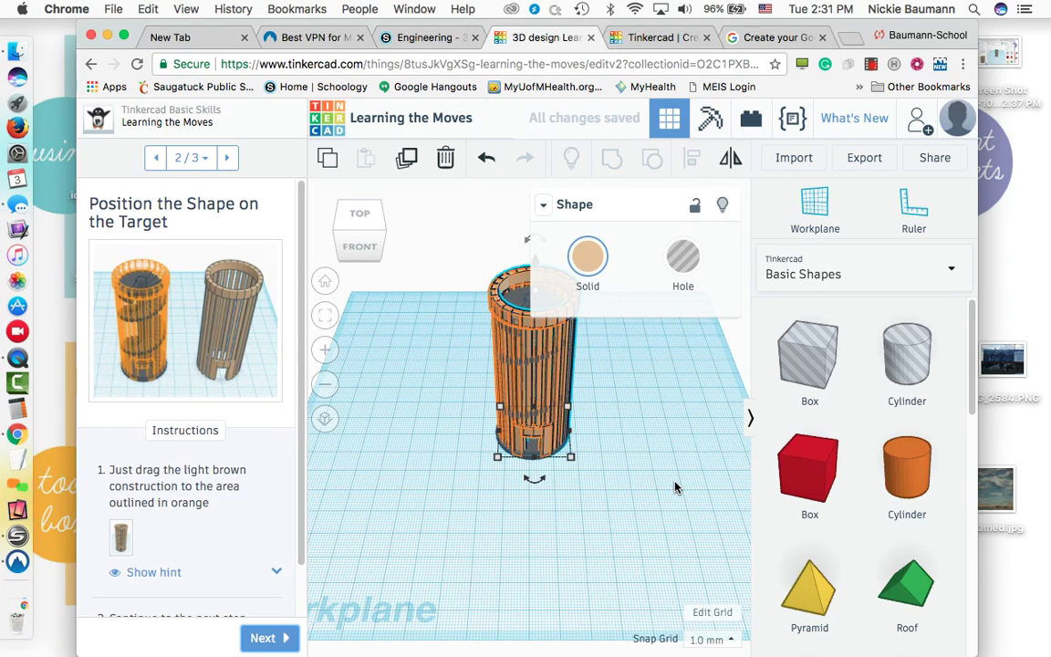
left_click(616, 315)
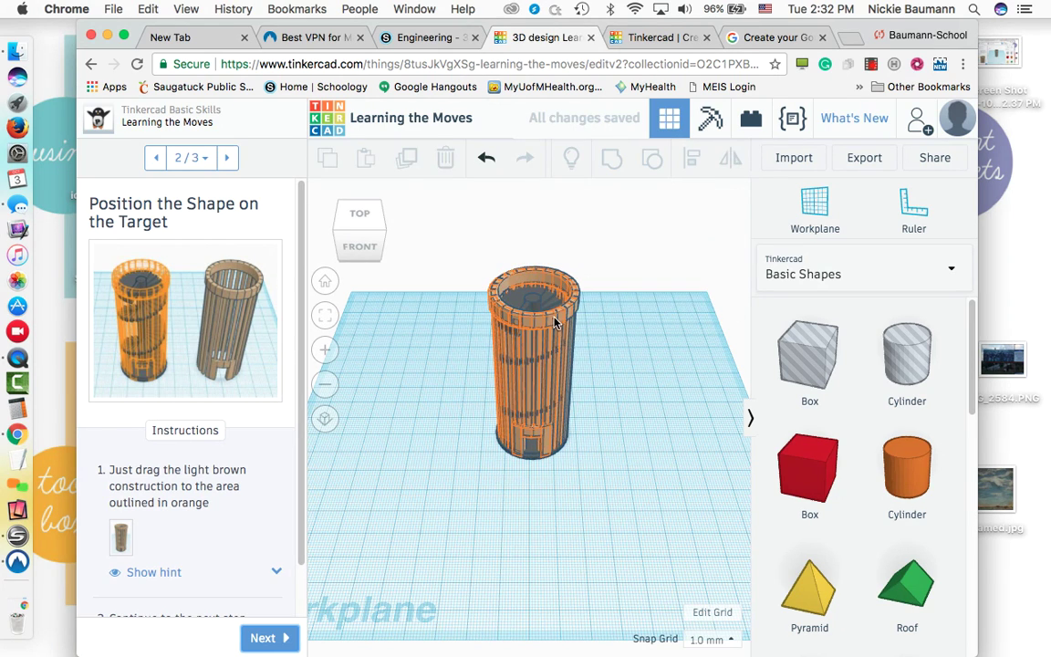
left_click(501, 283)
left_click(460, 431)
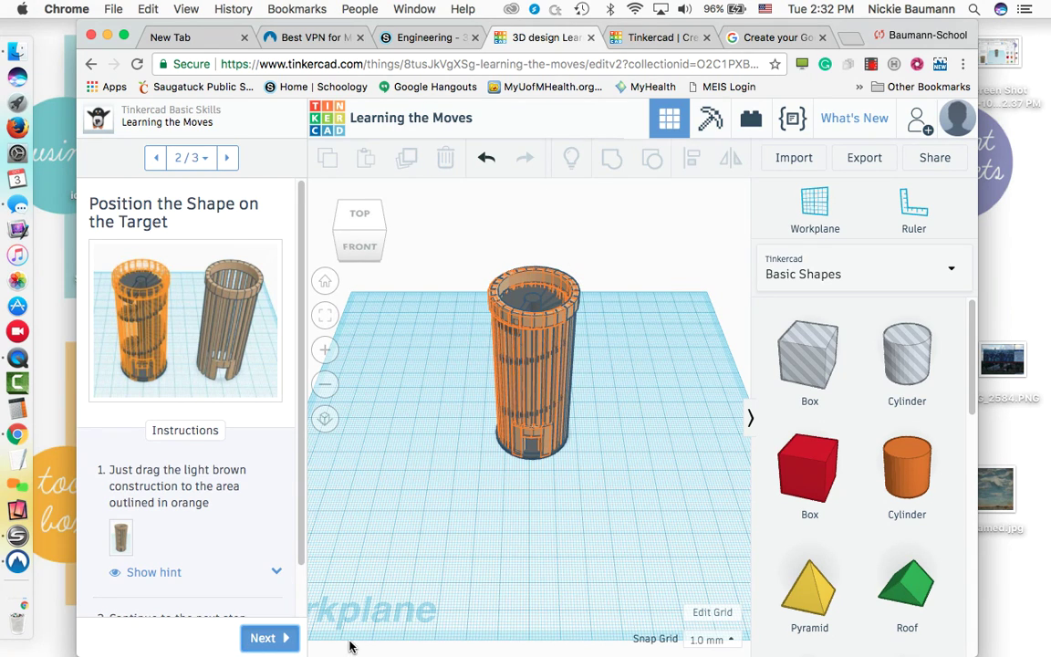
scroll(292, 570, "down", 2)
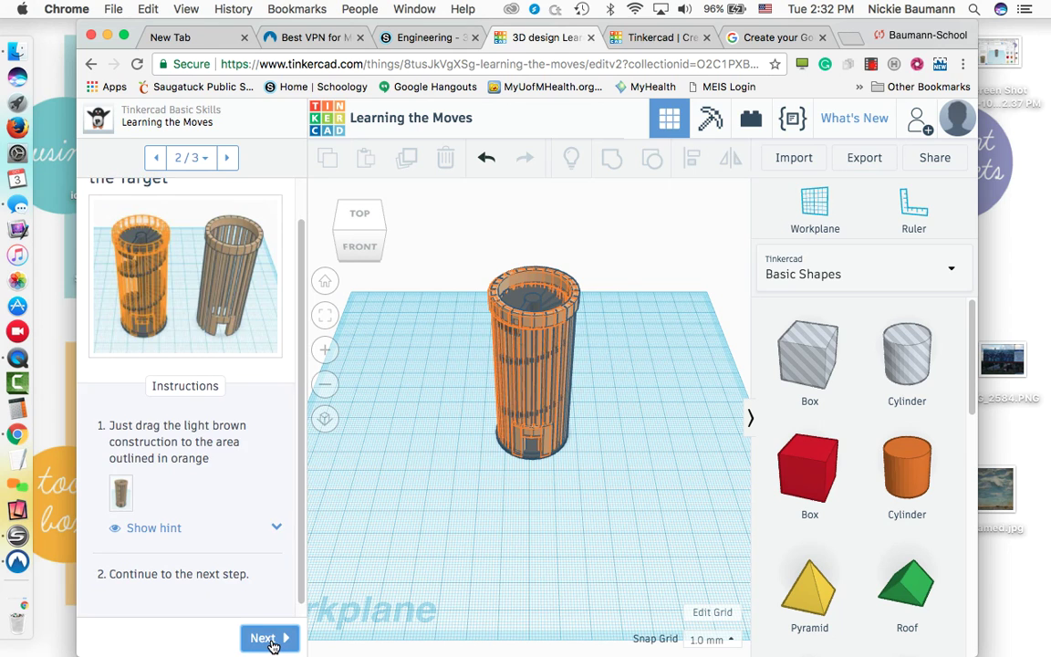
left_click(274, 637)
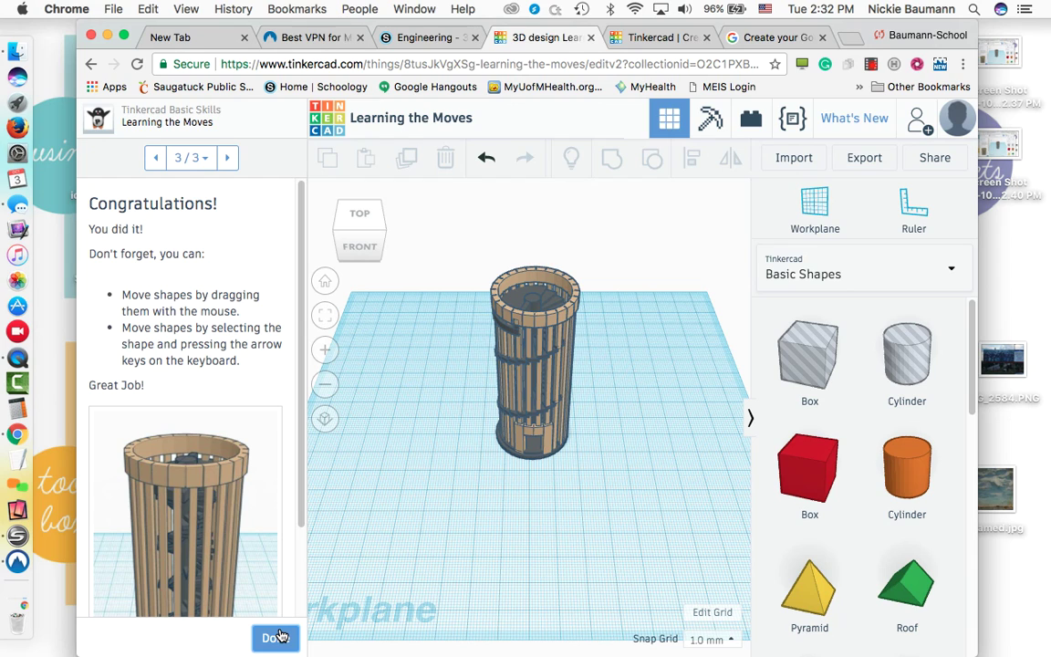
Step: Finish the Learning the Moves lesson and return to the My recent designs dashboard
left_click(279, 637)
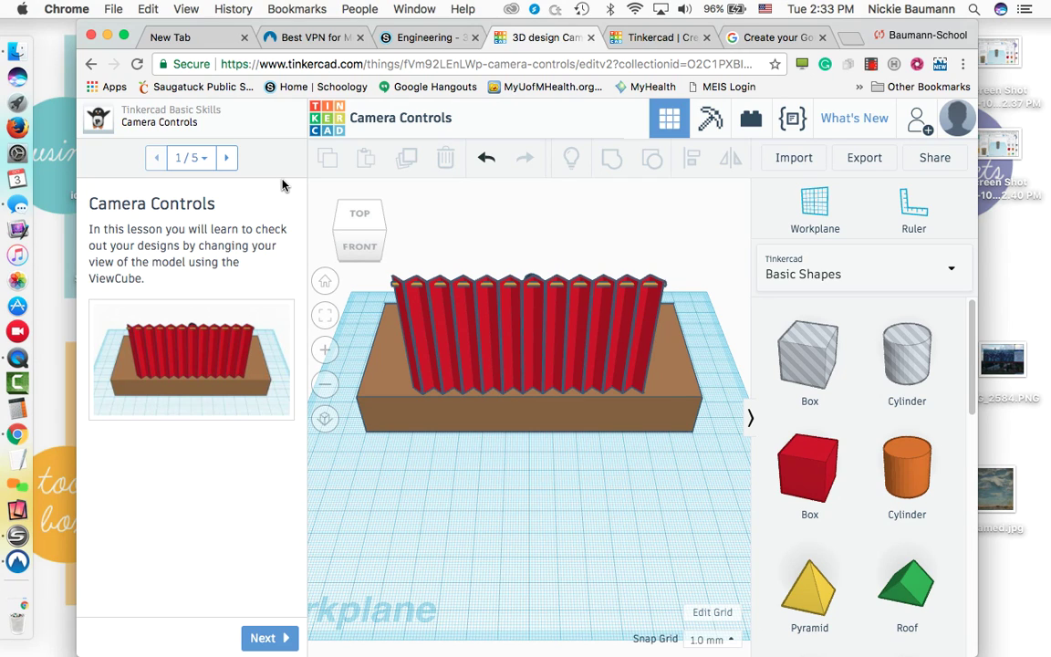
left_click(324, 131)
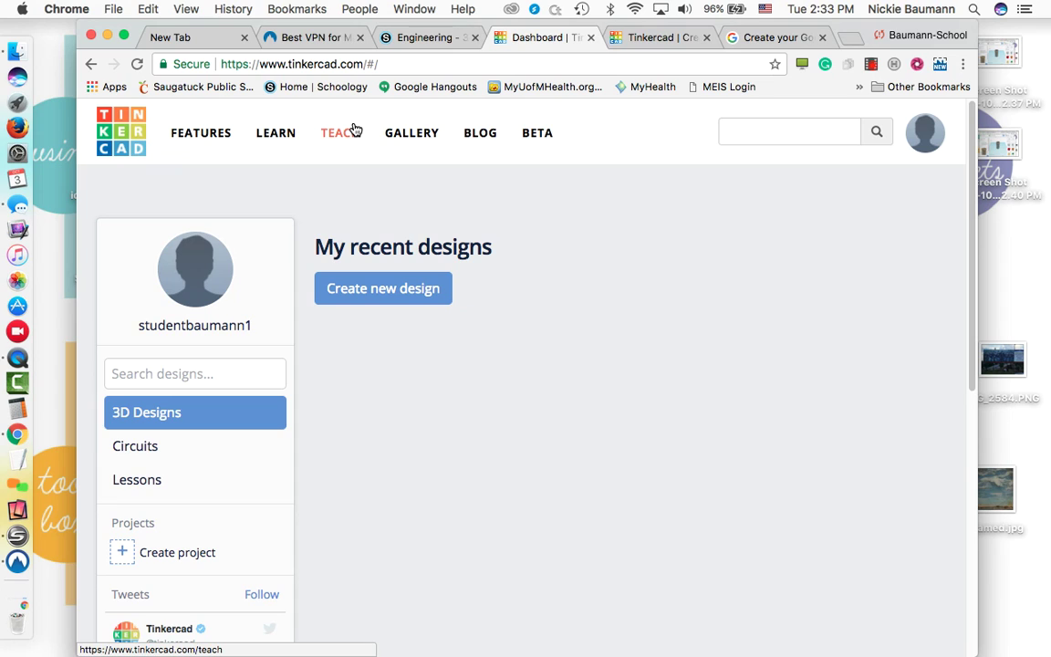
Step: Go to the LEARN page and scroll down to the Basics Step-by-Step Lessons
left_click(280, 134)
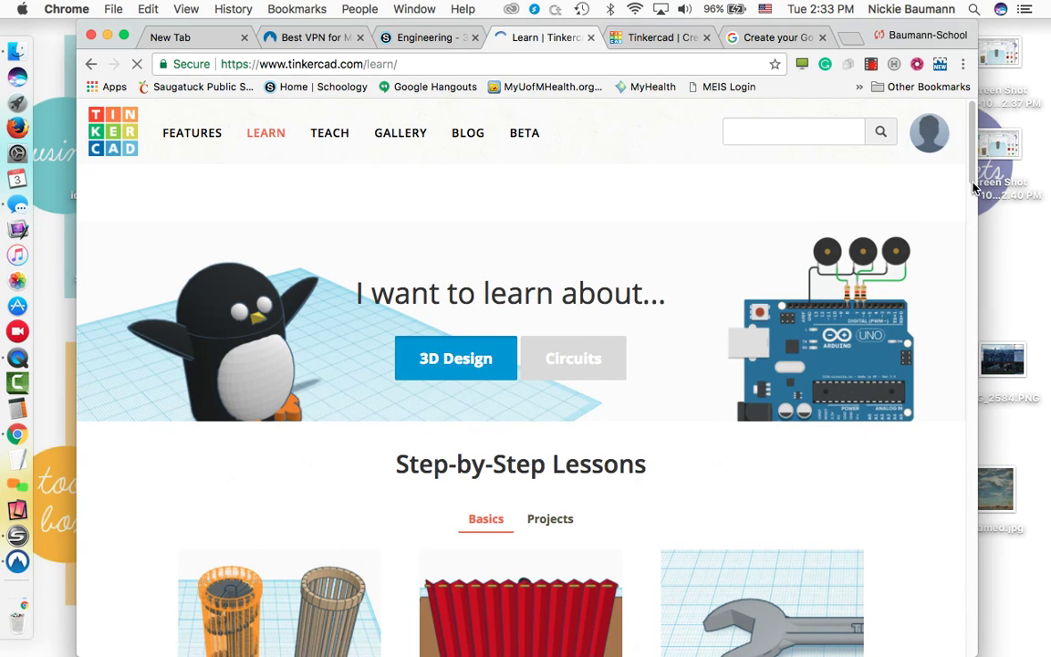
scroll(973, 208, "down", 5)
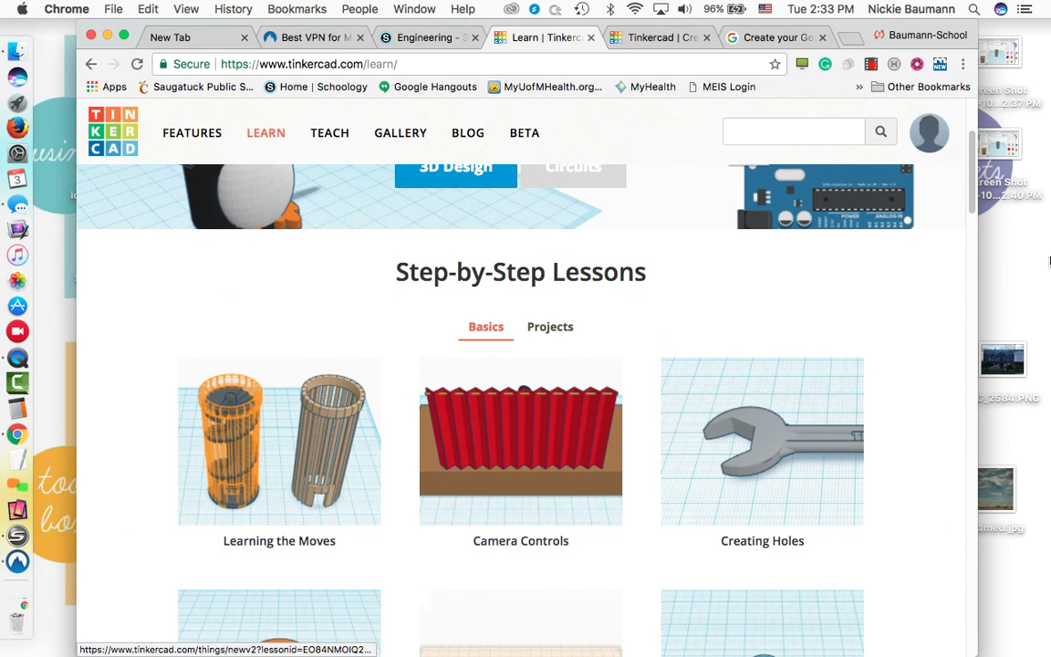
left_click_drag(969, 205, 969, 229)
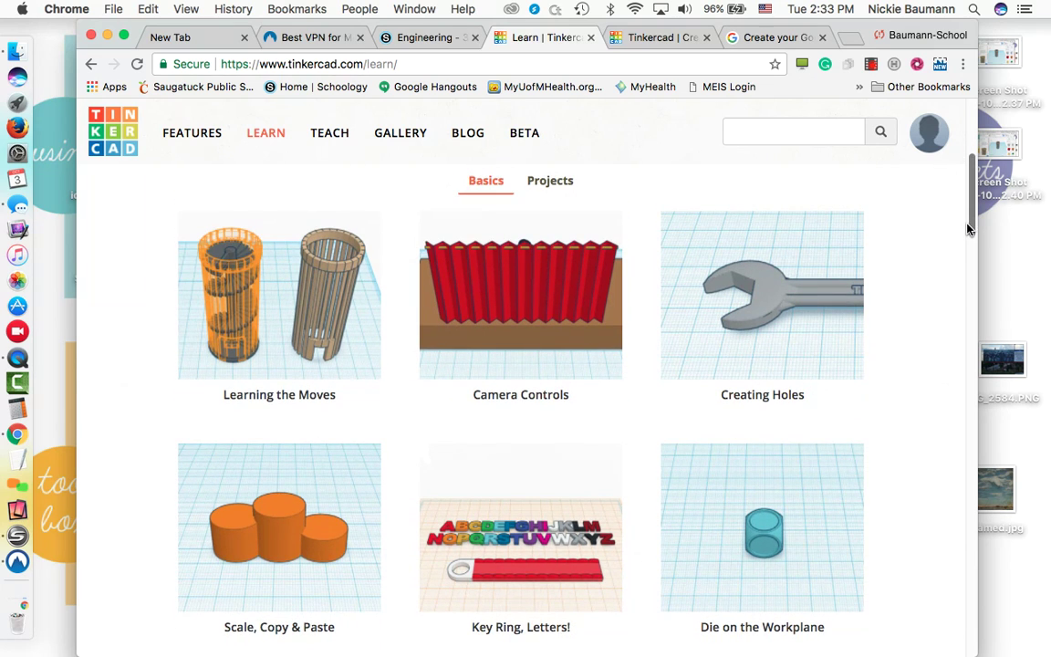